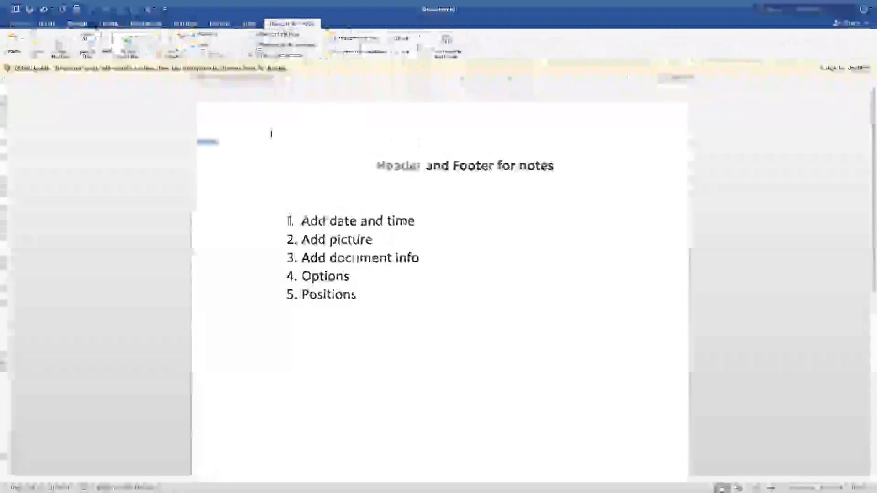
- Insert the current date into the header in the "Tuesday, May 3, 2022" format
left_click(91, 43)
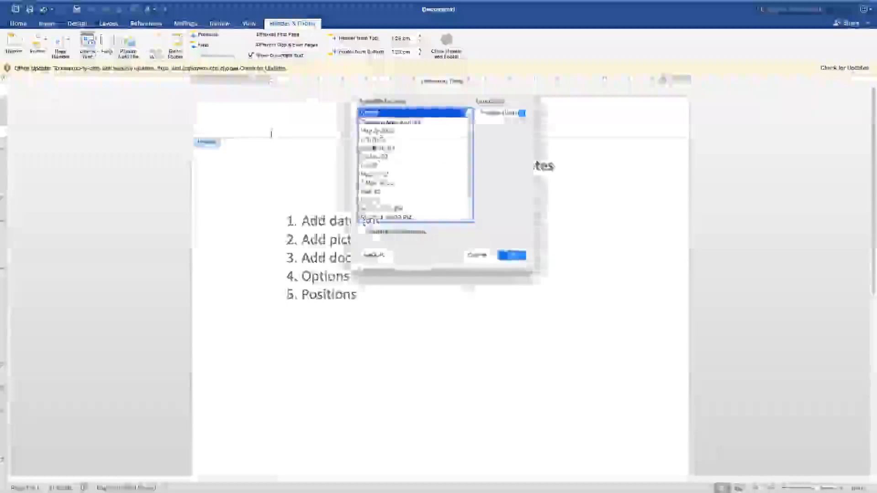
left_click(382, 122)
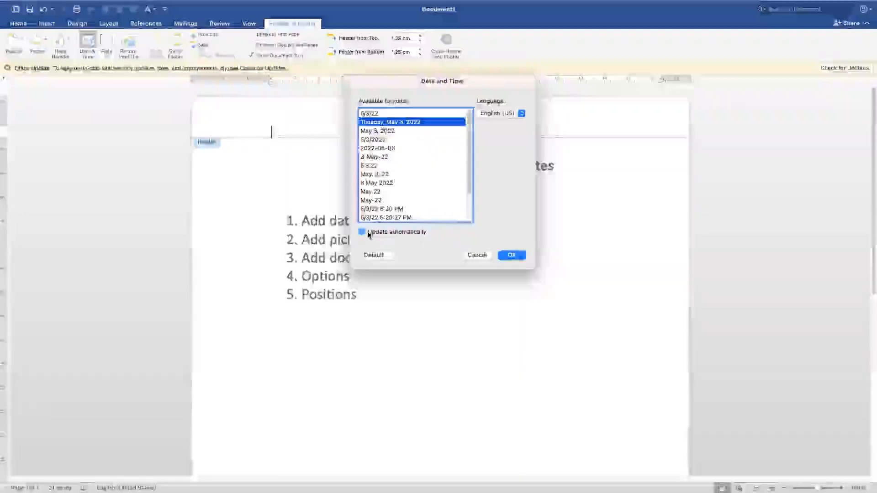
left_click(516, 256)
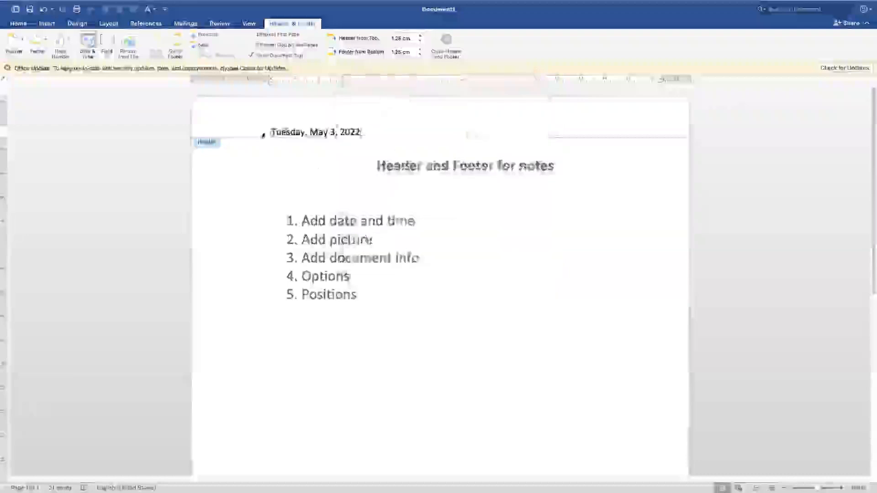
- Right-align the date in the header and return to the document body
left_click(263, 134)
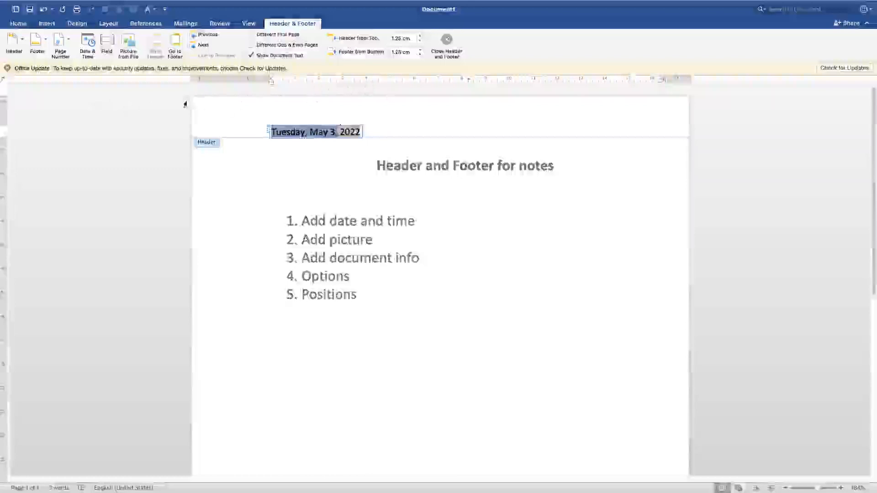
left_click(294, 23)
left_click(294, 23)
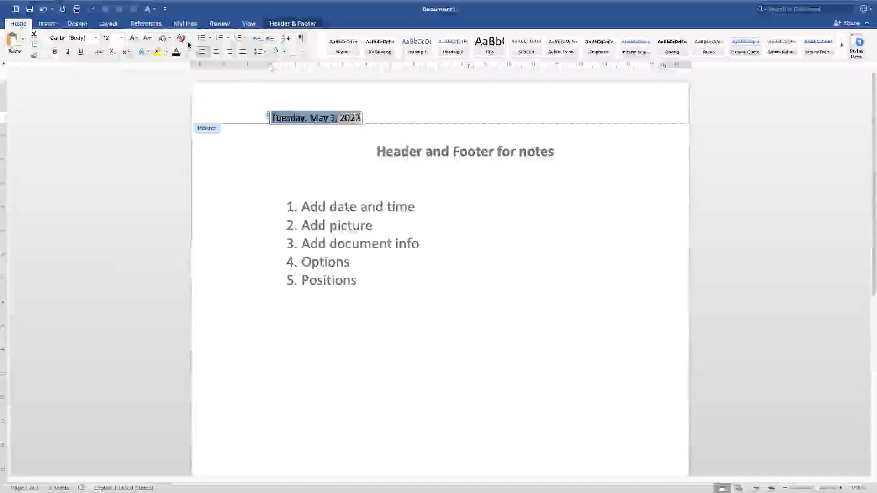
left_click(230, 53)
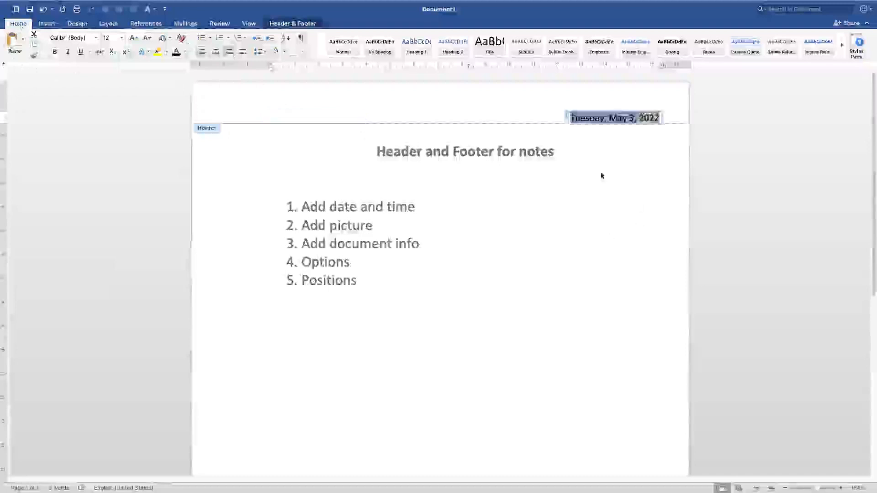
left_click(546, 110)
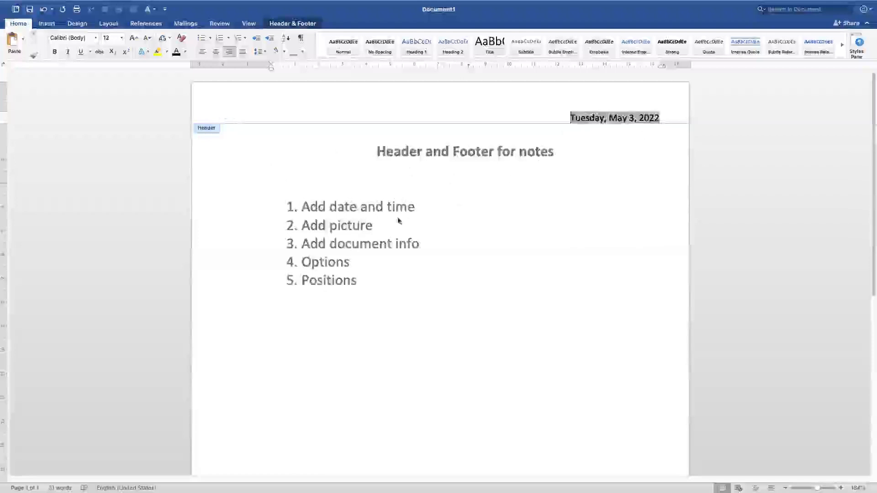
triple_click(351, 226)
left_click(438, 246)
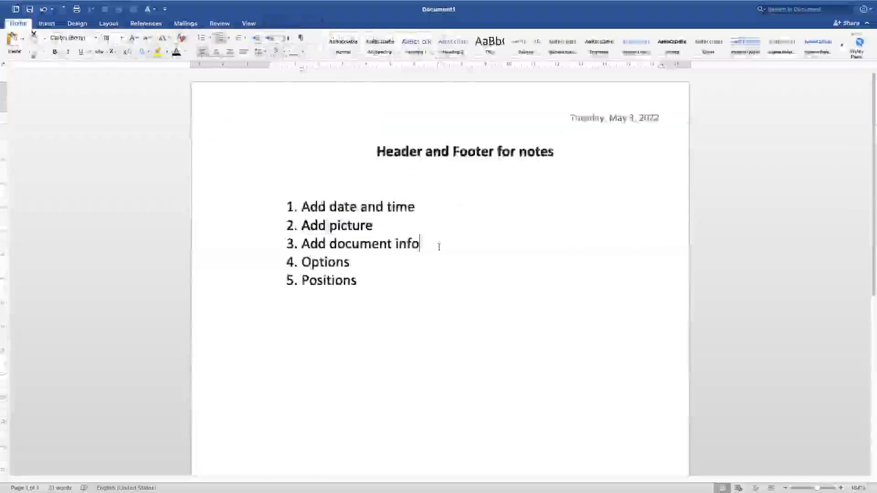
left_click(275, 132)
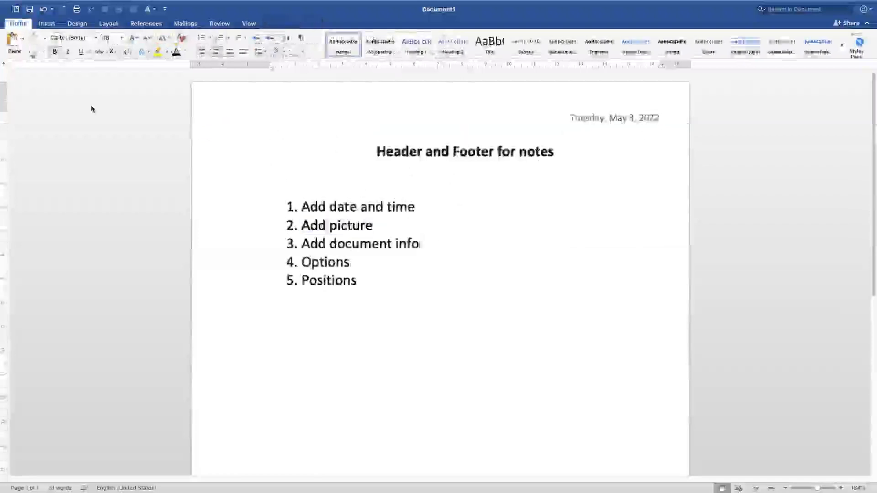
- Reopen the header and insert the Learning 4rm Home logo PNG from the Downloads folder
double_click(392, 104)
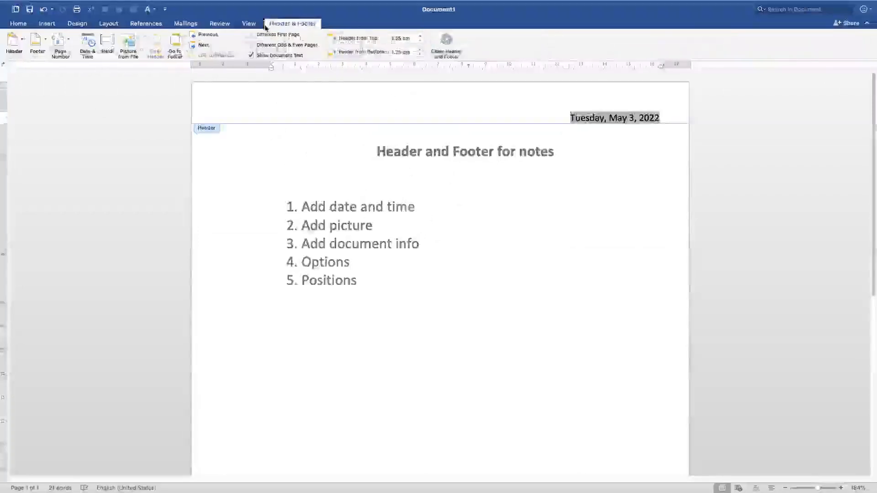
left_click(129, 46)
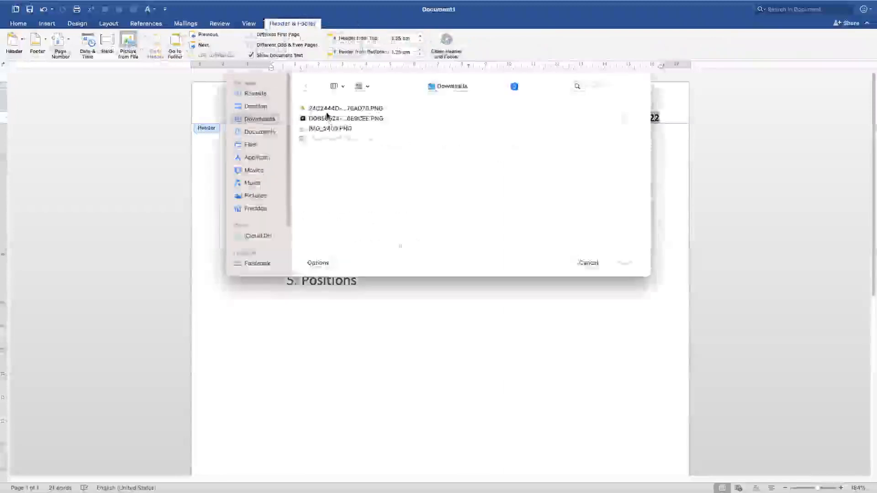
left_click(329, 110)
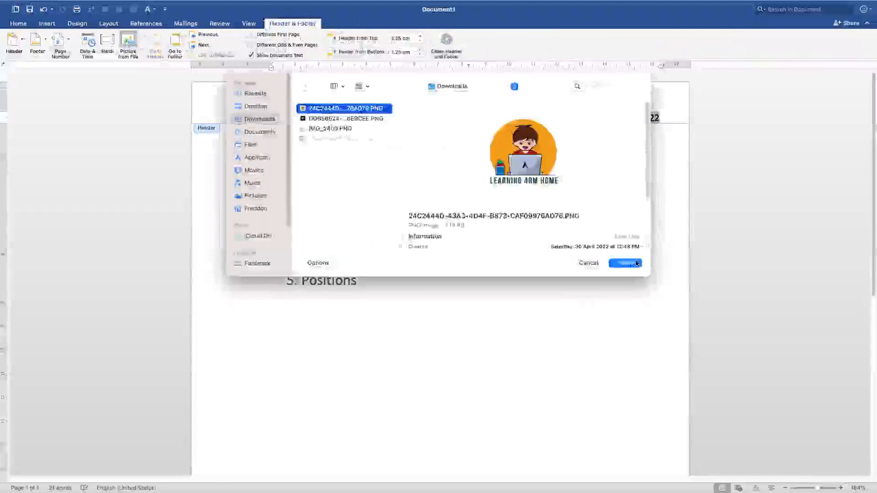
left_click(626, 263)
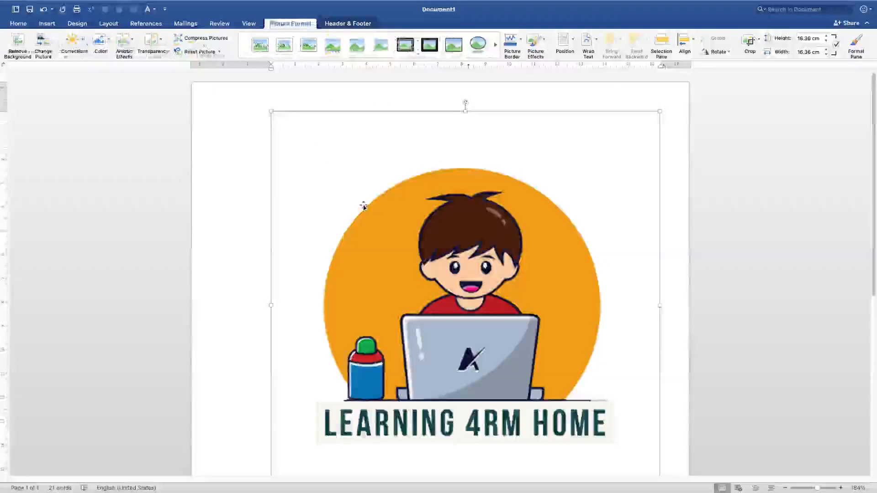
- Shrink the header logo proportionally to about 3.56 cm square and deselect it
scroll(423, 326, "down", 5)
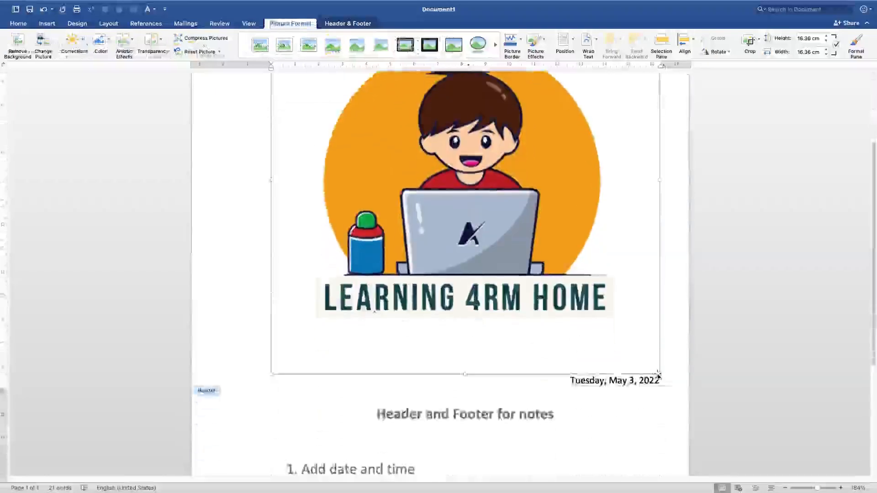
left_click_drag(659, 374, 411, 84)
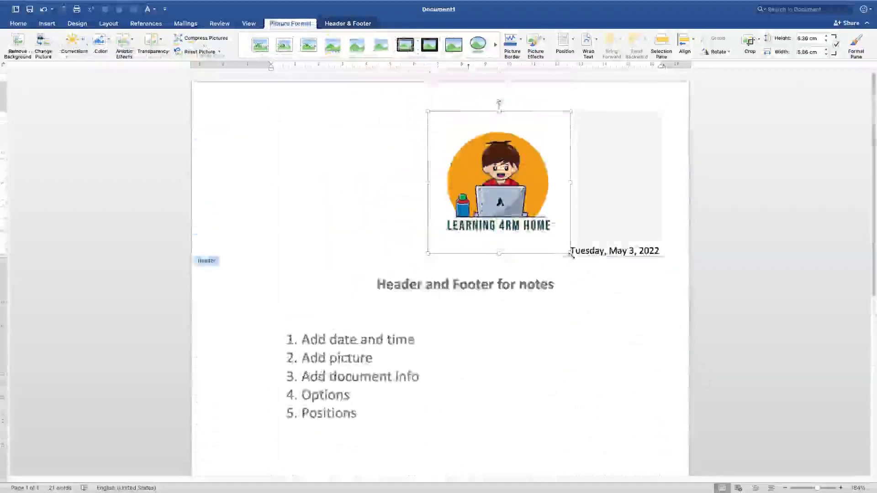
left_click_drag(572, 250, 610, 135)
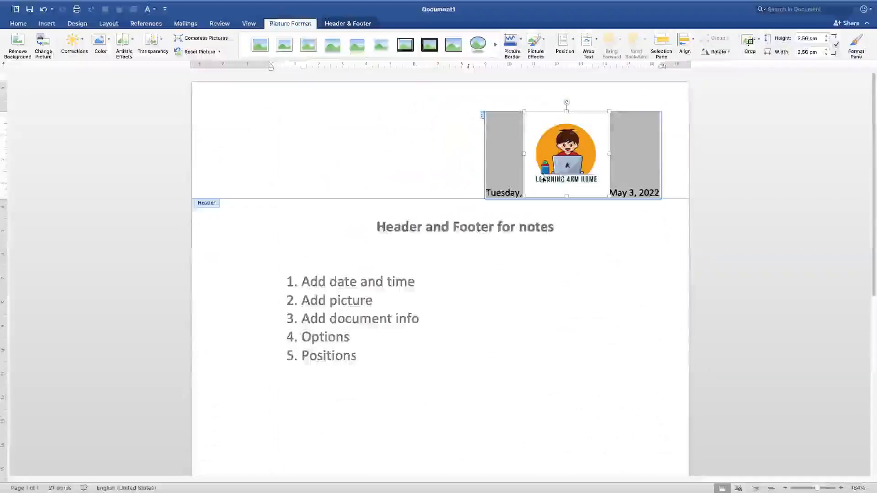
left_click(415, 152)
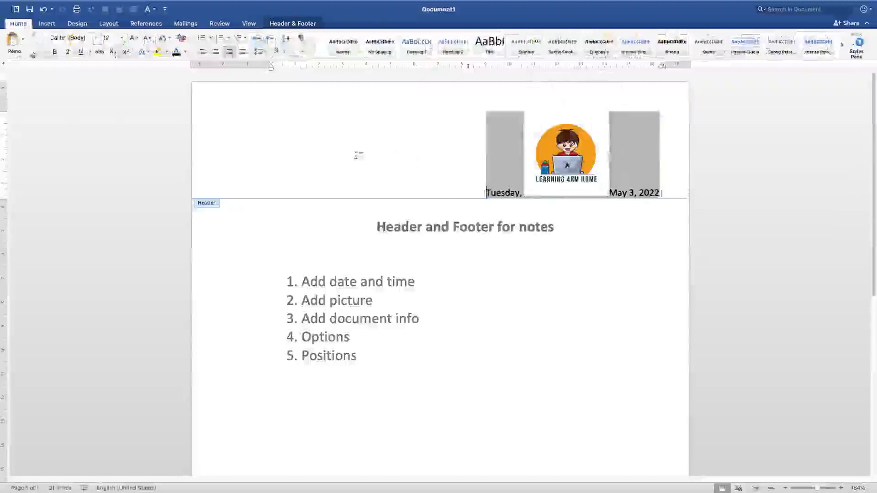
- Move the logo in front of the date in the header
left_click(552, 142)
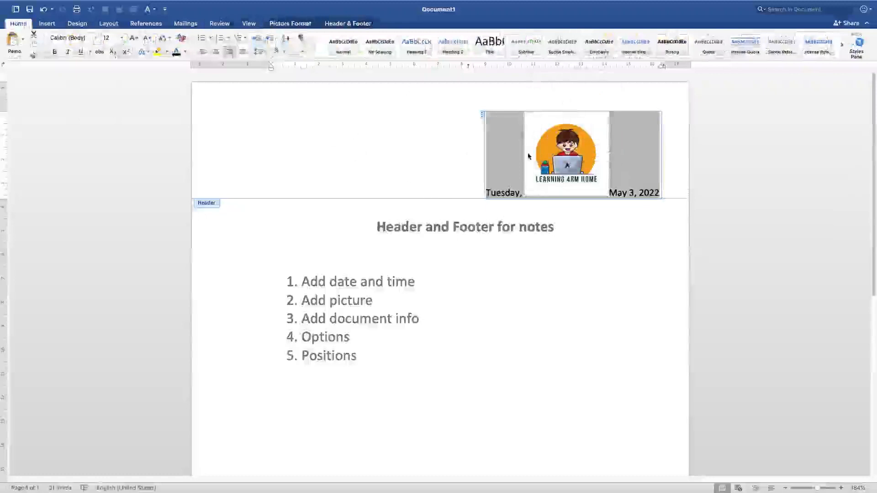
left_click_drag(590, 155, 289, 147)
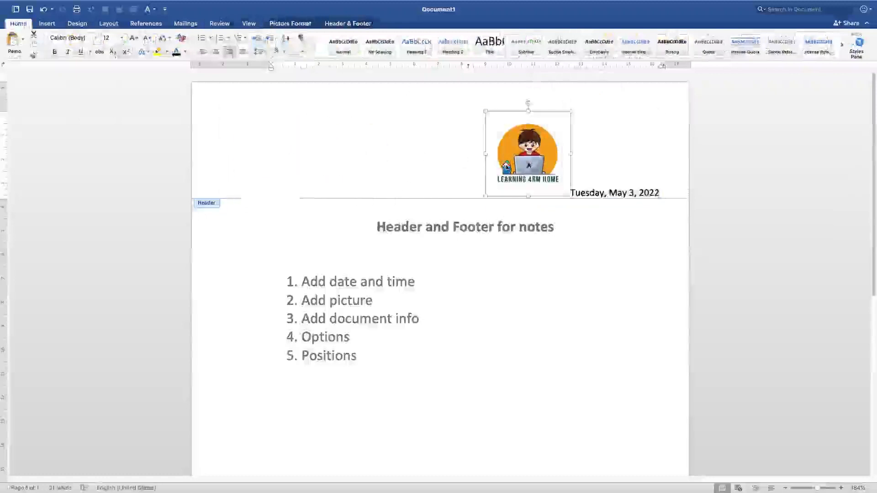
left_click_drag(515, 151, 381, 149)
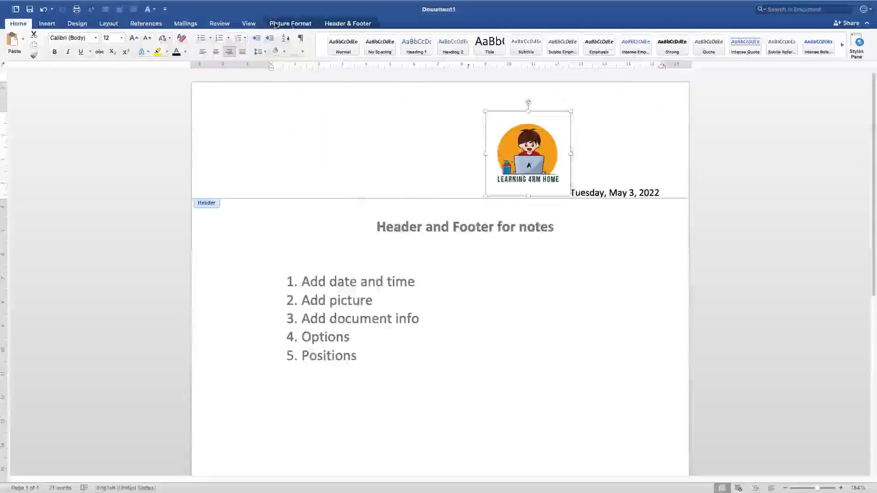
- Set the logo's position to in line with text and try to move it toward the header's left side
left_click(289, 24)
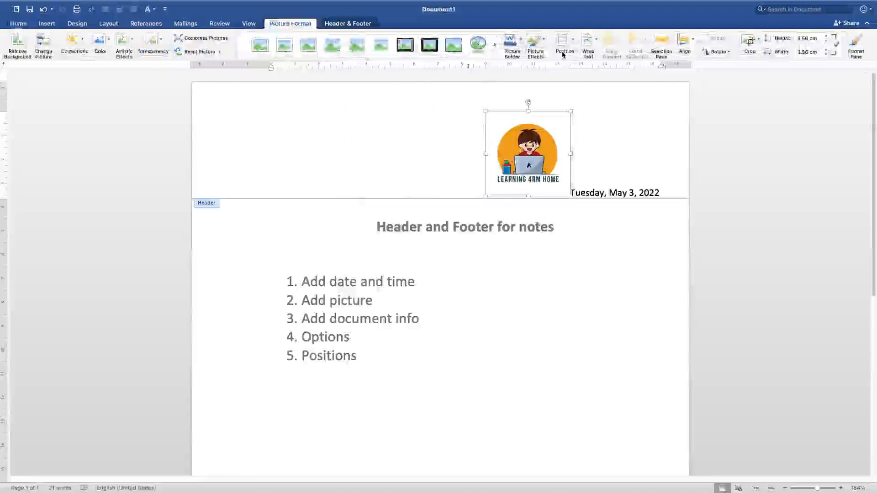
left_click(572, 43)
left_click(566, 73)
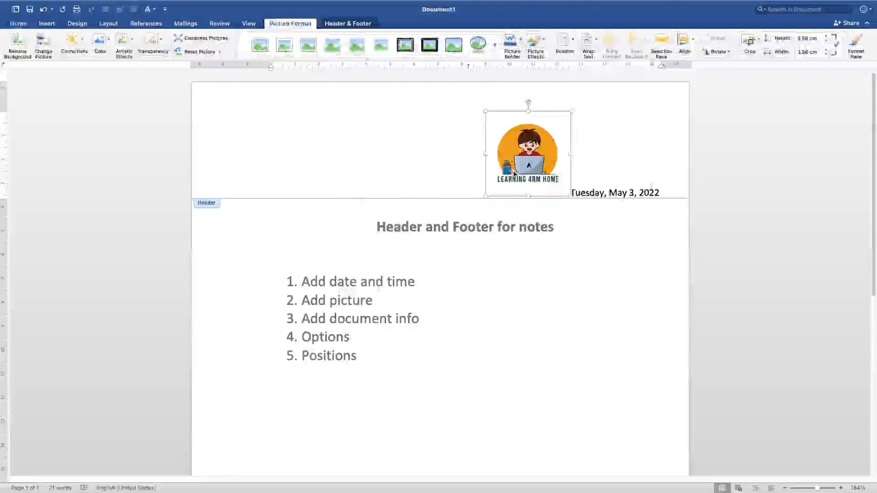
left_click_drag(462, 166, 272, 148)
left_click_drag(490, 162, 434, 165)
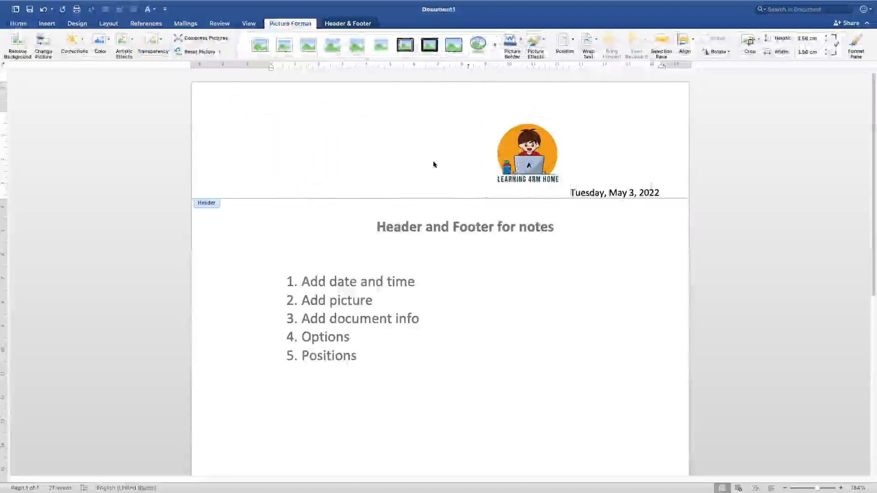
- Position the logo at the top centre with text wrapping and reduce it to about 3.12 cm square
left_click(570, 45)
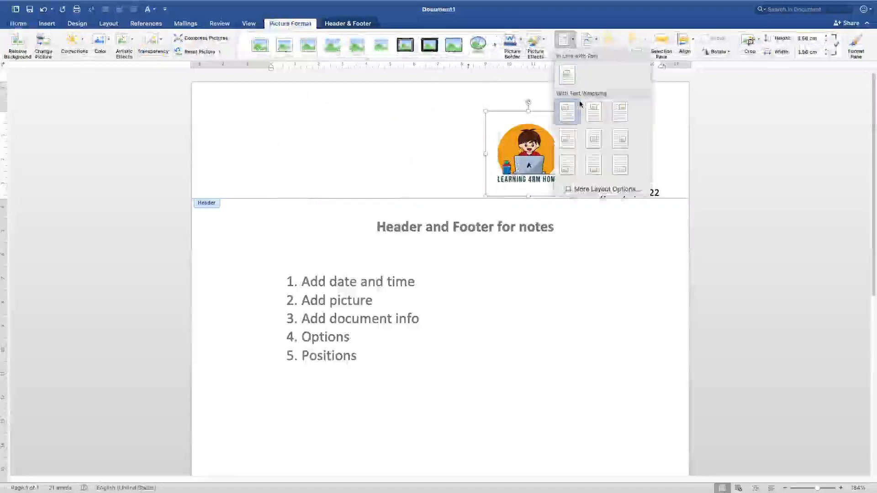
left_click(594, 111)
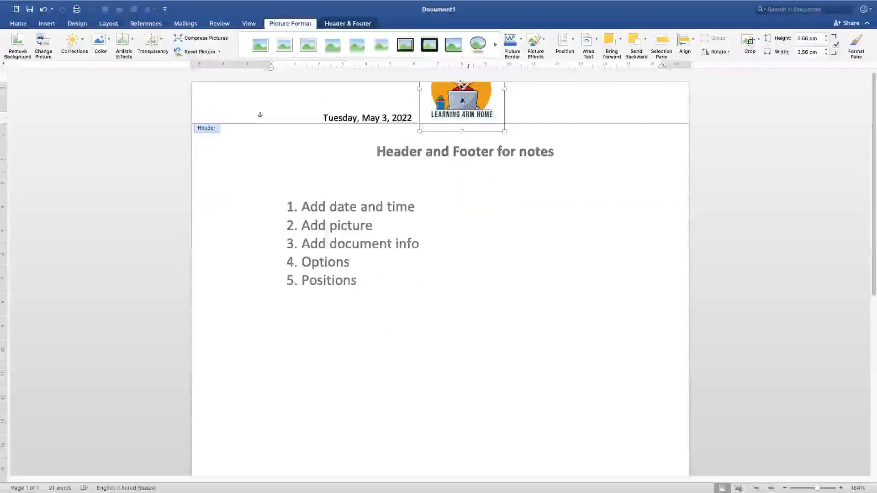
mouse_move(503, 131)
left_mouse_down()
mouse_move(480, 137)
mouse_move(493, 107)
mouse_move(494, 121)
left_mouse_up()
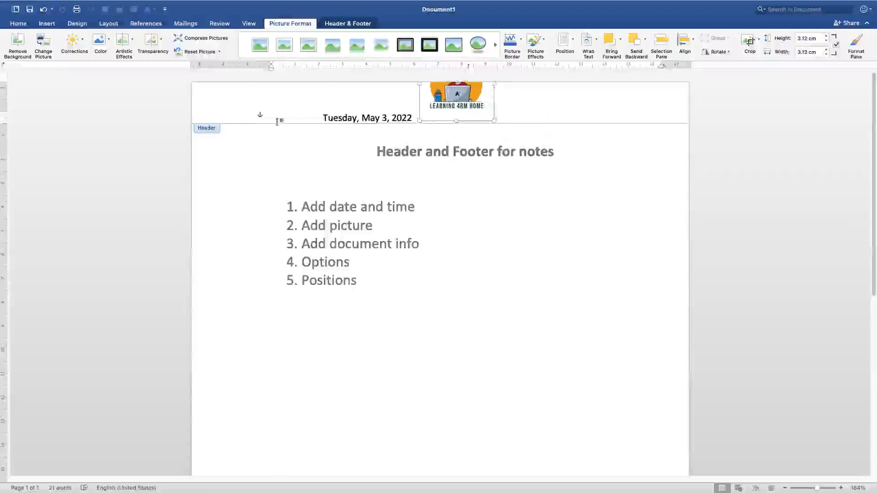
- Add three blank lines after the date in the header
left_click(579, 108)
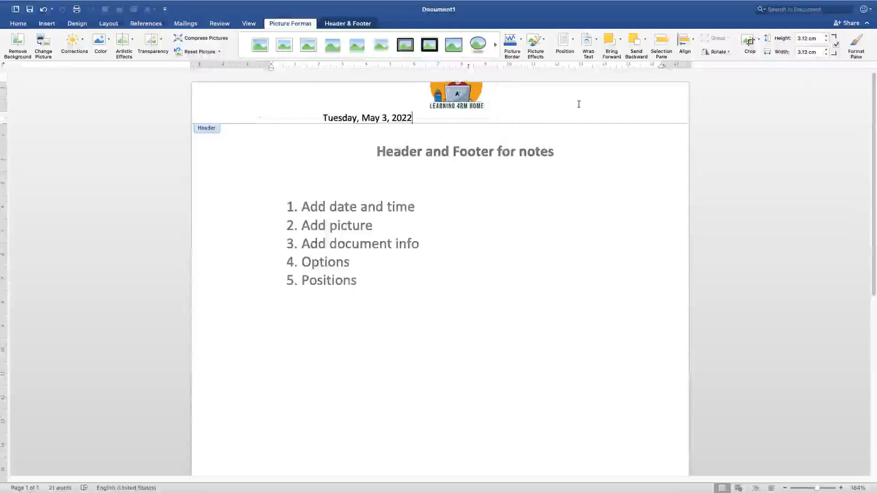
key("Return")
key("Return")
key("Return")
key("Return")
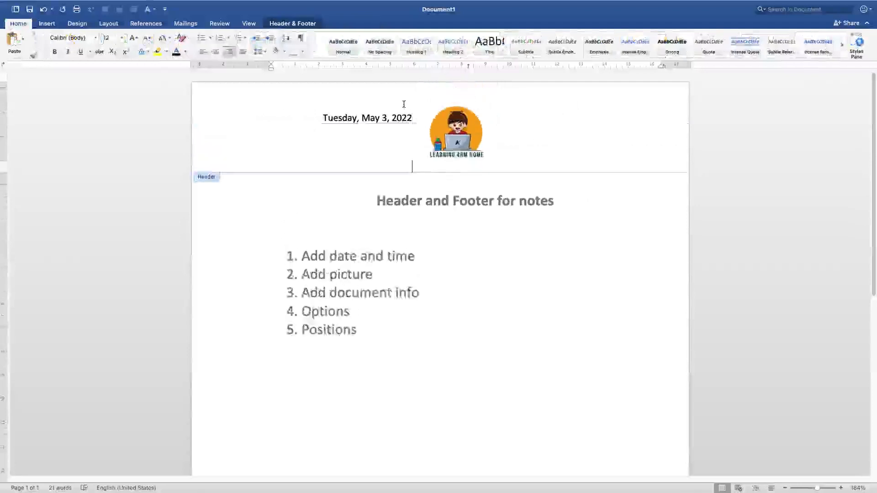
- Set the header distance from the top to 1.8 cm and the footer distance from the bottom to 1.7 cm
left_click(280, 25)
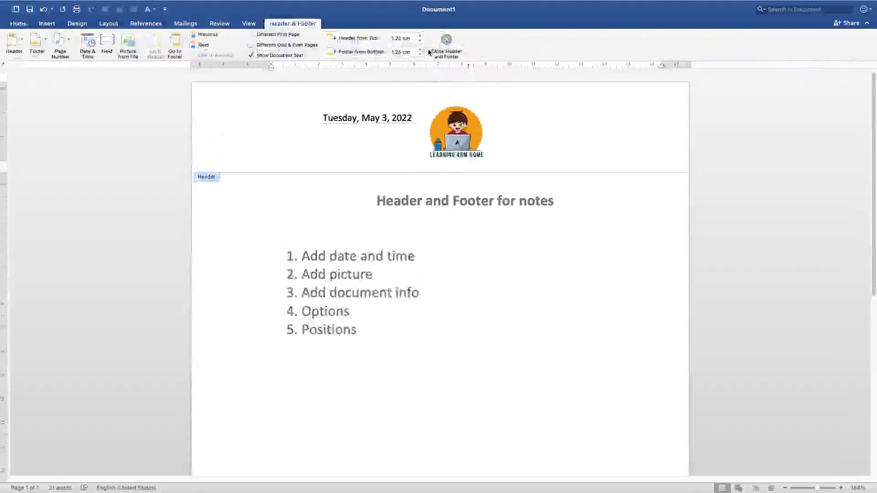
left_click(420, 36)
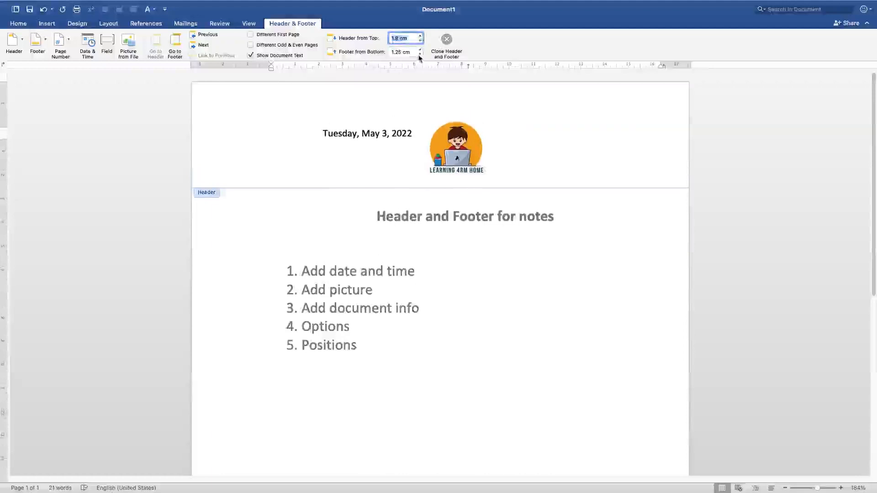
left_click(420, 55)
left_click(420, 54)
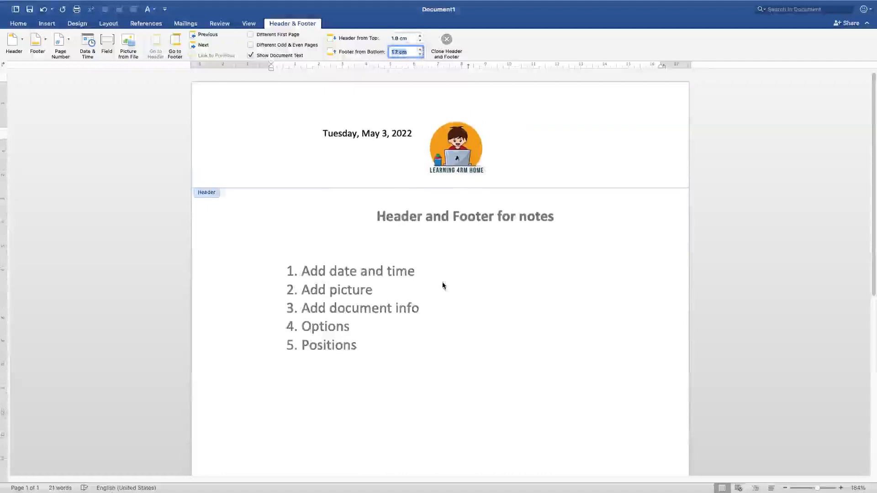
- Move the logo to the right end of the header
scroll(444, 288, "down", 7)
scroll(396, 272, "up", 3)
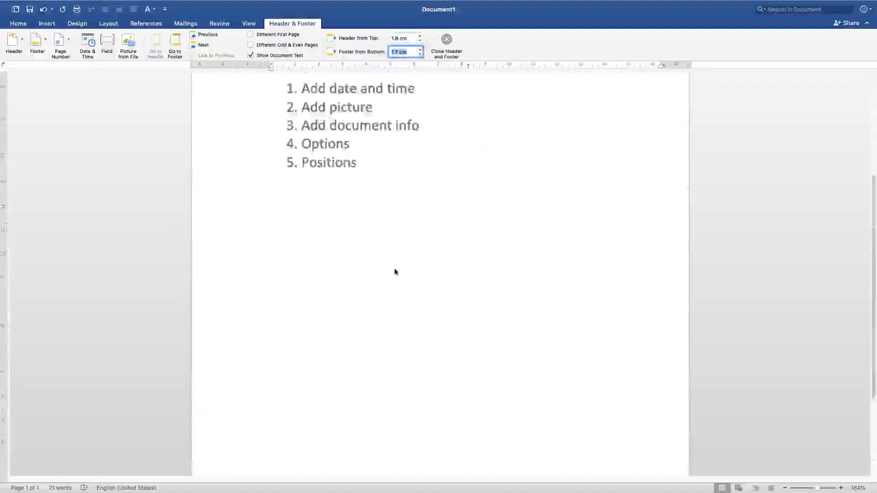
scroll(395, 271, "up", 4)
left_click_drag(461, 144, 645, 138)
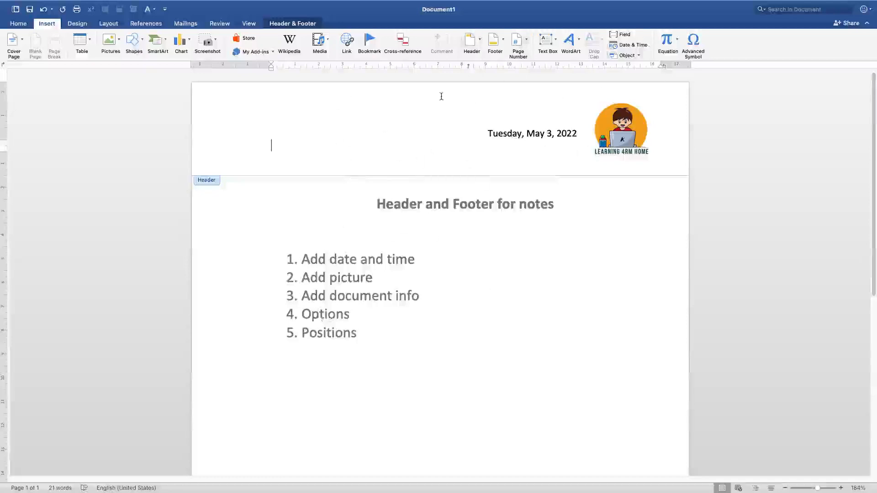
- Return to the body text and add blank lines below the numbered list until the document runs onto a second page
left_click(285, 24)
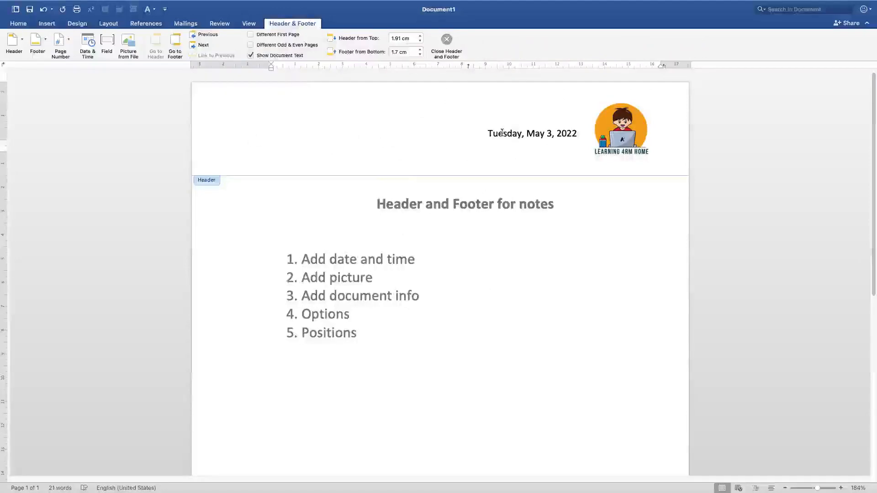
scroll(512, 213, "down", 10)
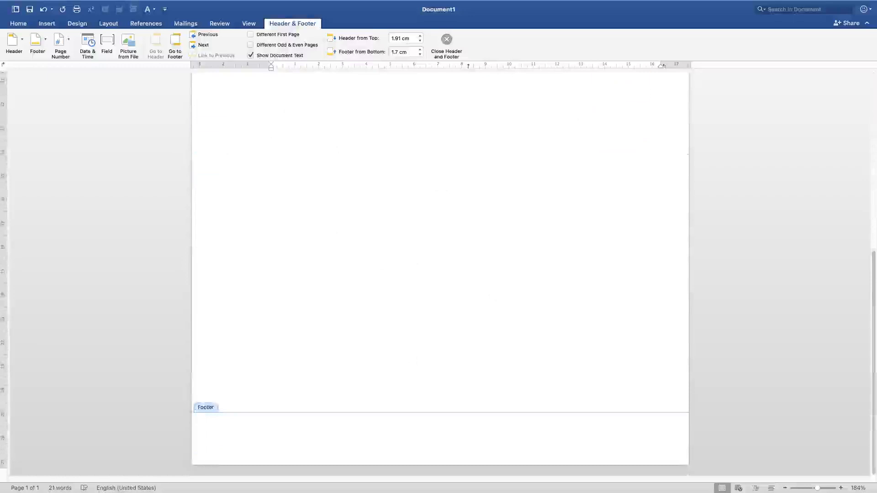
scroll(407, 358, "up", 10)
scroll(366, 320, "down", 10)
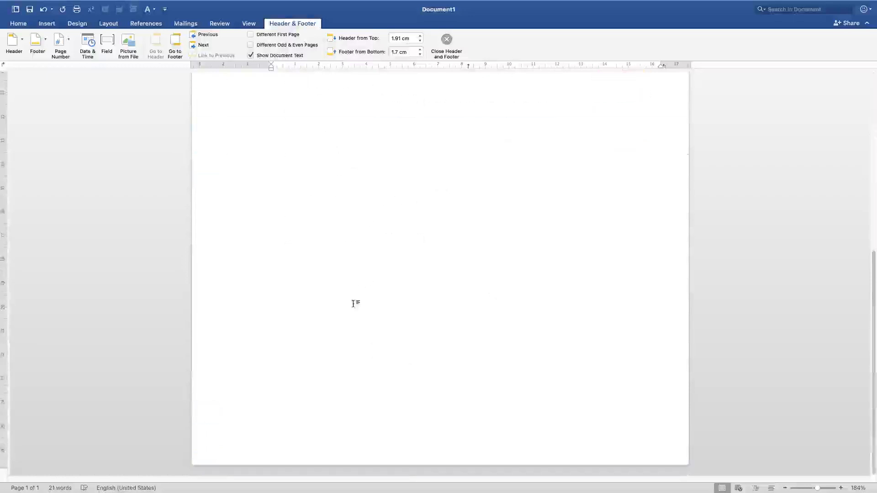
double_click(335, 347)
key("Return")
key("Return")
key("Return")
key("Return")
key("Return")
key("Return")
key("Return")
key("Return")
key("Return")
key("Return")
key("Return")
key("Return")
key("Return")
key("Return")
key("Return")
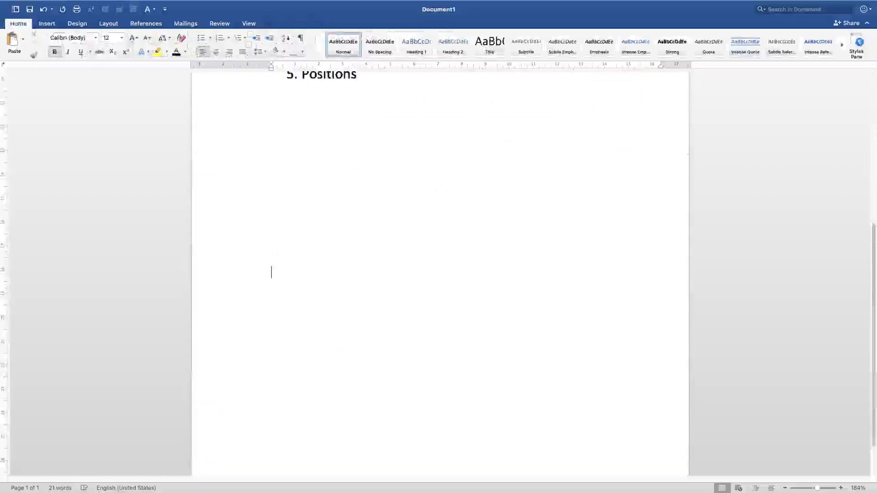
key("Return")
key("Return")
key("Return")
key("Return")
key("Return")
key("Return")
key("Return")
key("Return")
scroll(339, 356, "down", 4)
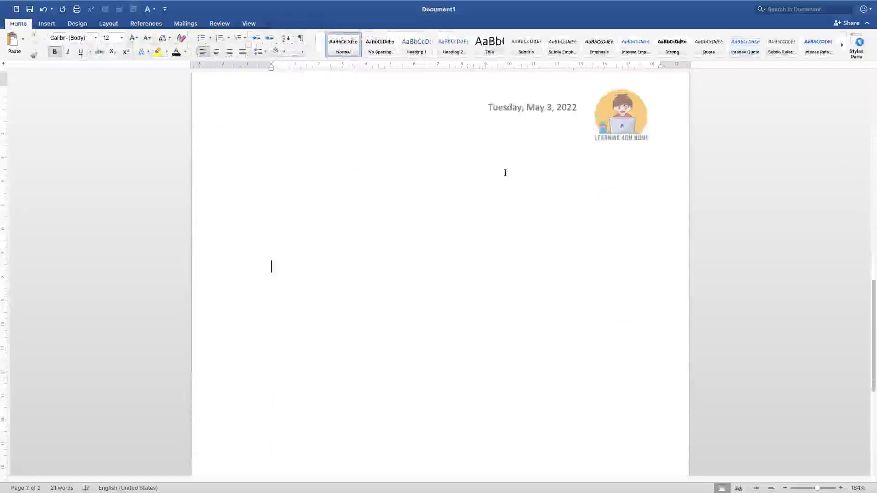
- Open the header on page one for editing and enable a different first page header and footer
scroll(282, 141, "up", 15)
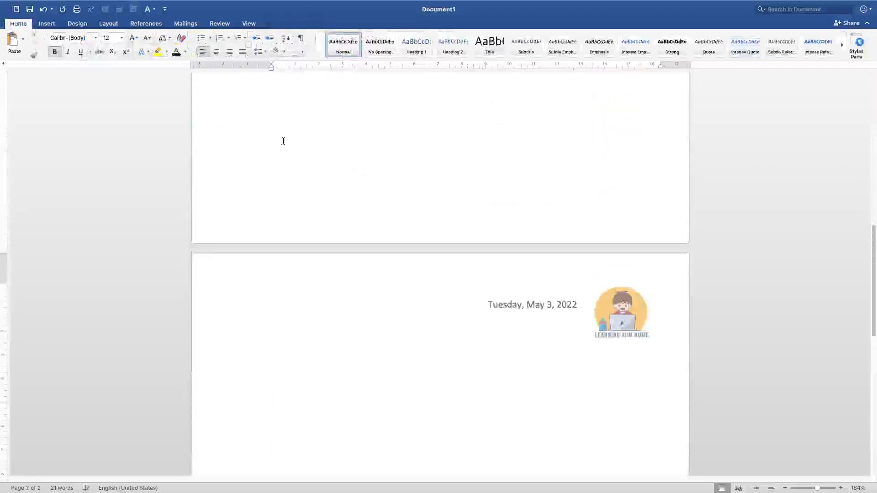
scroll(401, 240, "up", 5)
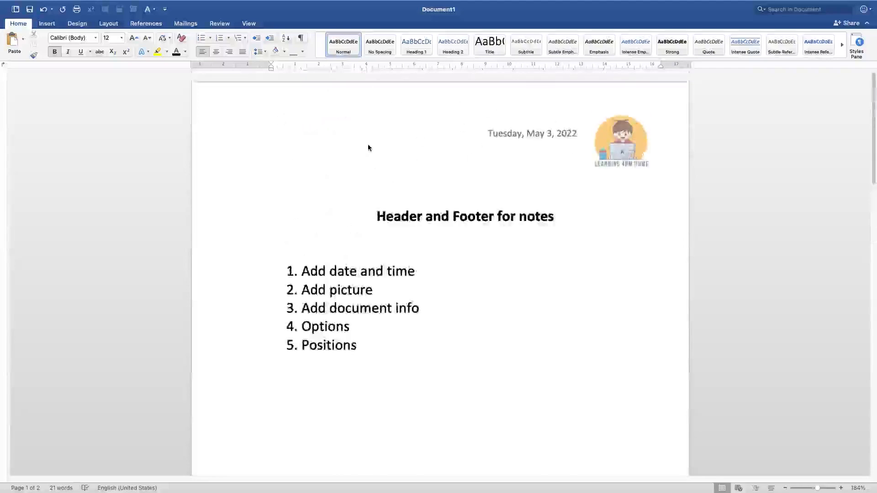
left_click(378, 115)
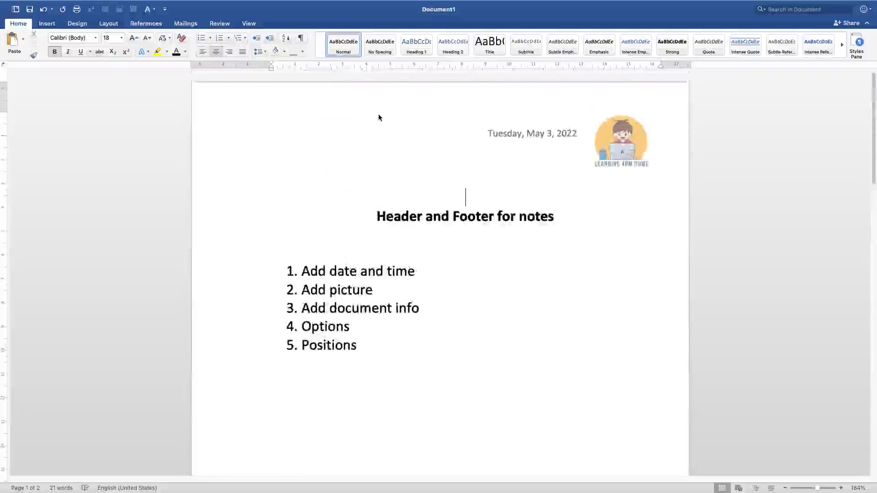
double_click(378, 116)
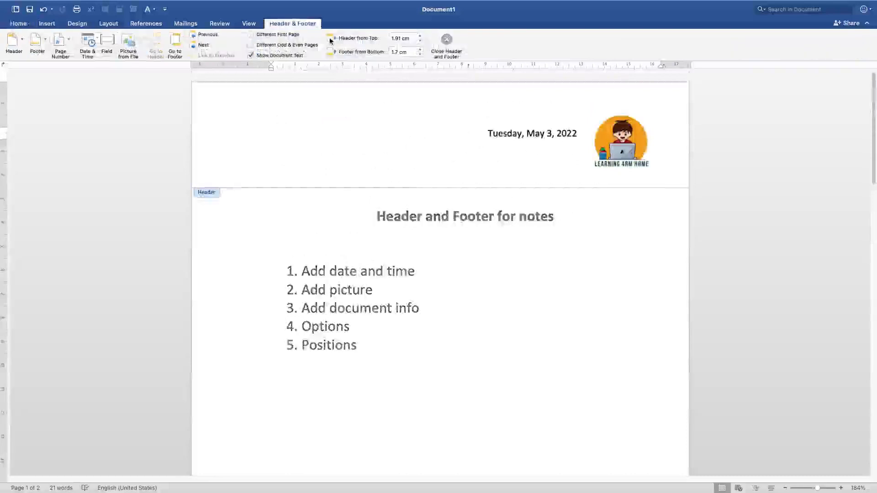
left_click(250, 34)
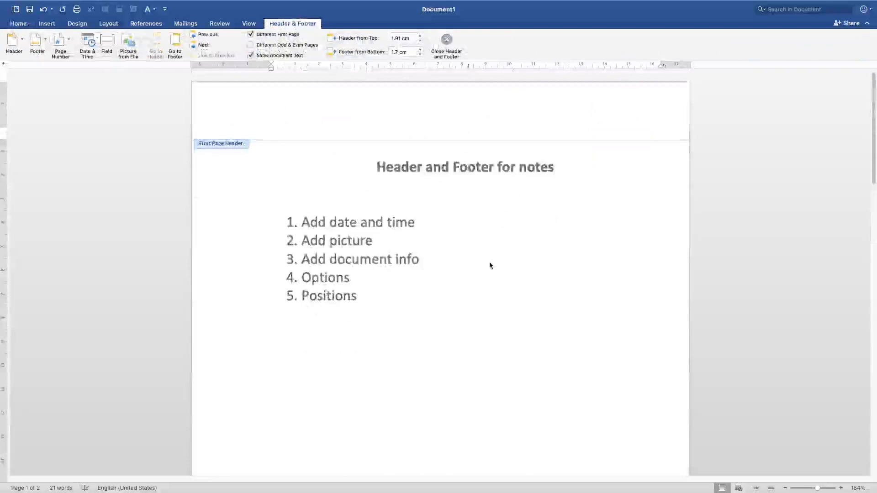
scroll(453, 311, "down", 10)
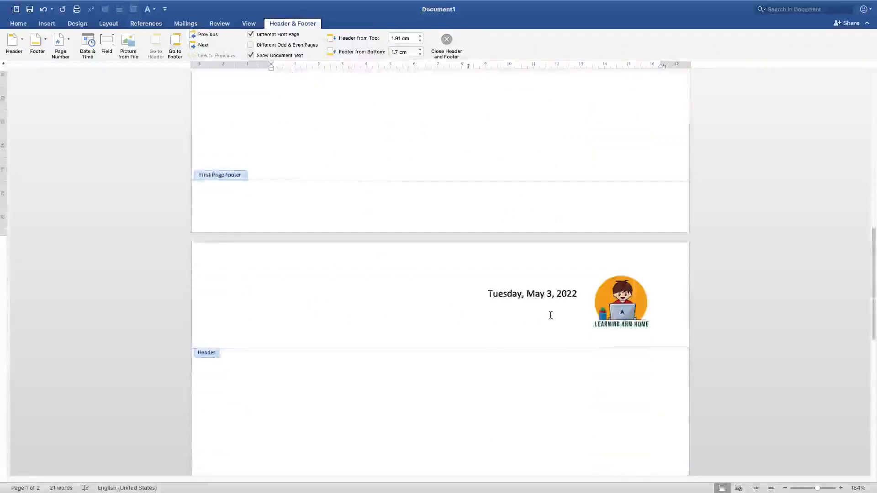
scroll(474, 295, "up", 10)
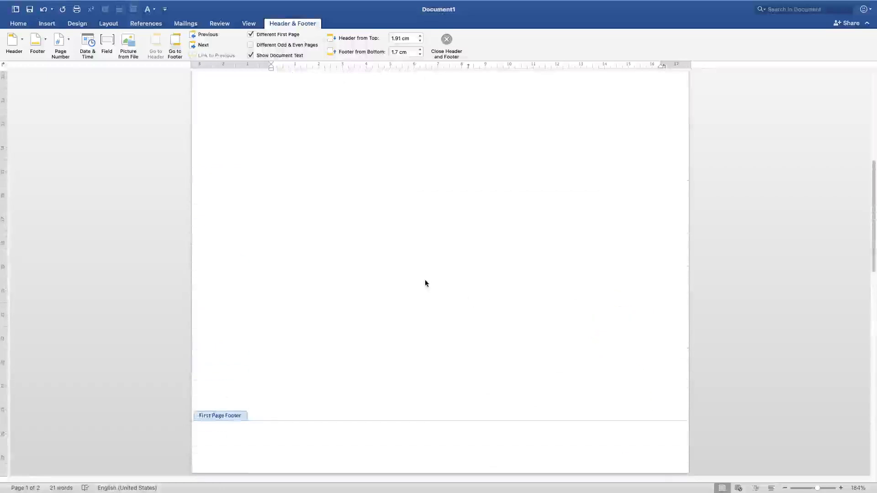
scroll(366, 189, "up", 5)
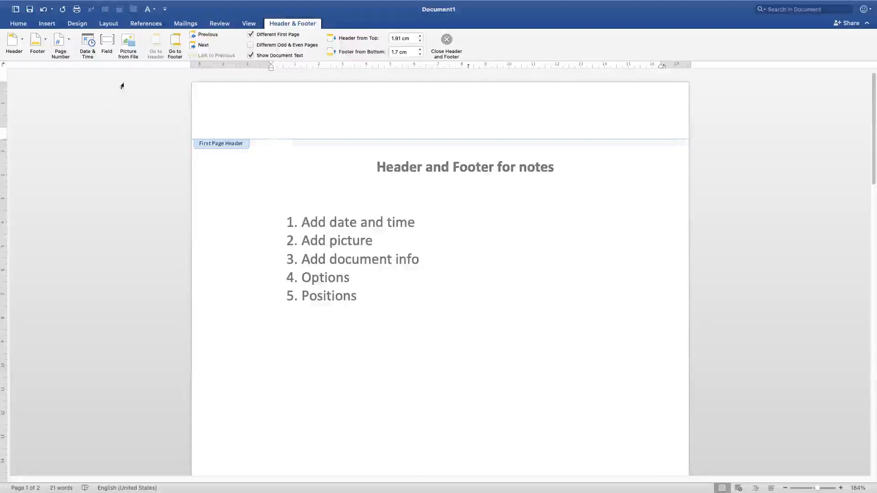
- Insert the FileName field from the Document Information category into the first page header
left_click(106, 41)
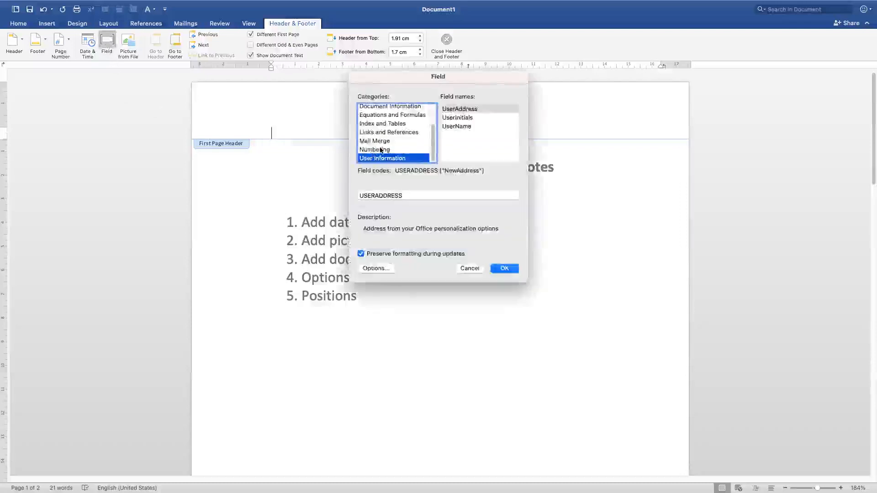
scroll(380, 150, "up", 3)
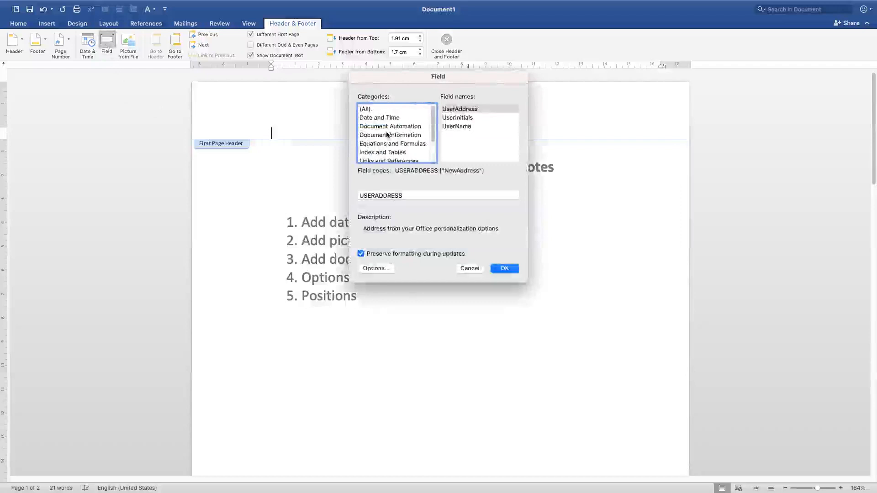
left_click(387, 135)
left_click(380, 120)
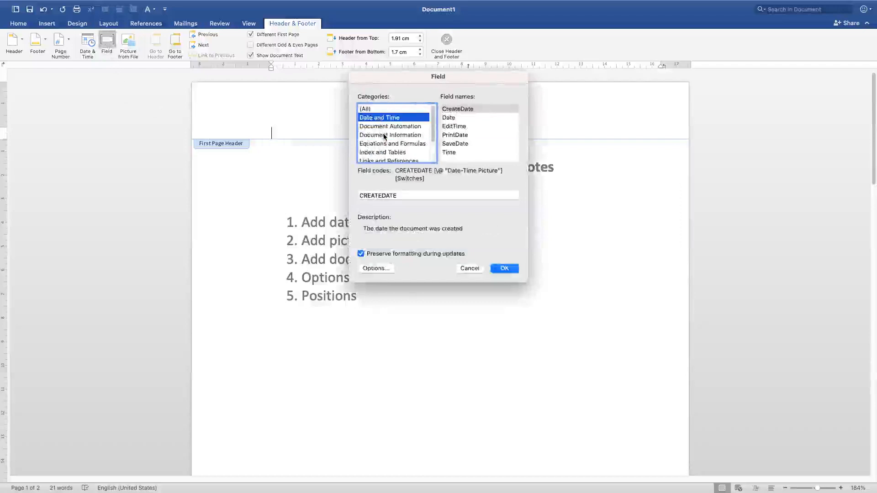
left_click(384, 135)
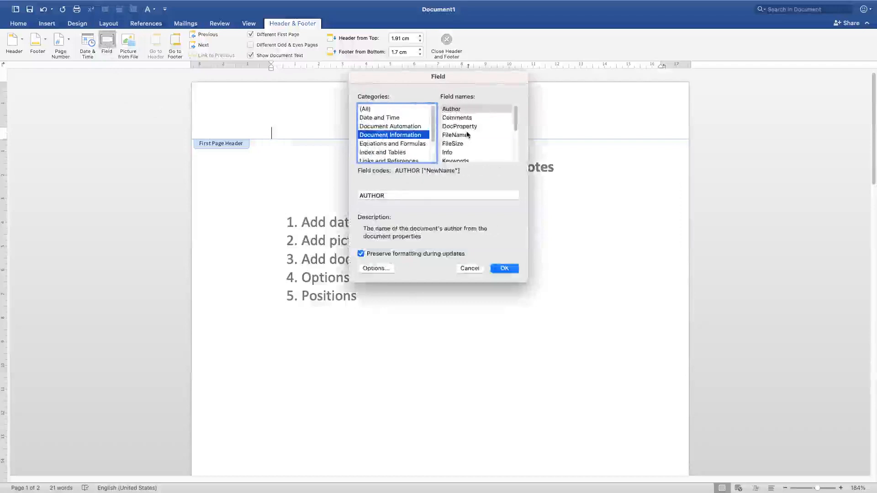
scroll(469, 137, "down", 3)
scroll(463, 134, "up", 4)
left_click(461, 109)
left_click(458, 136)
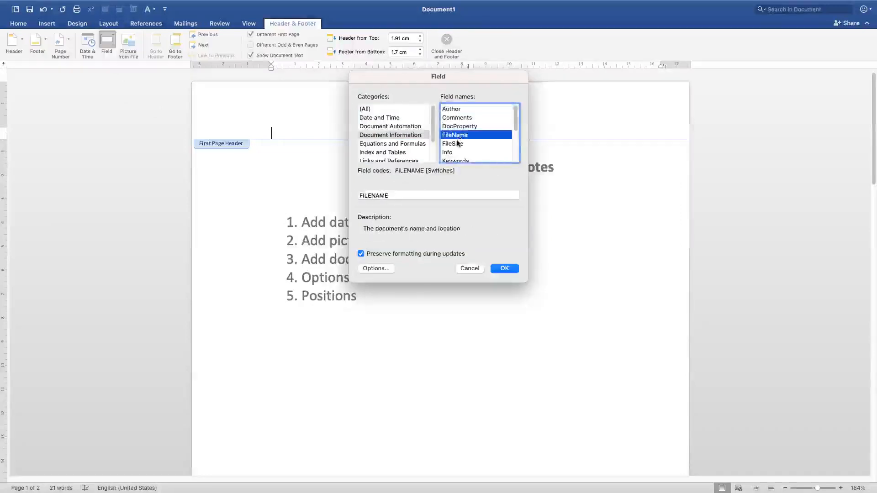
scroll(459, 137, "down", 3)
scroll(456, 139, "up", 3)
left_click(505, 269)
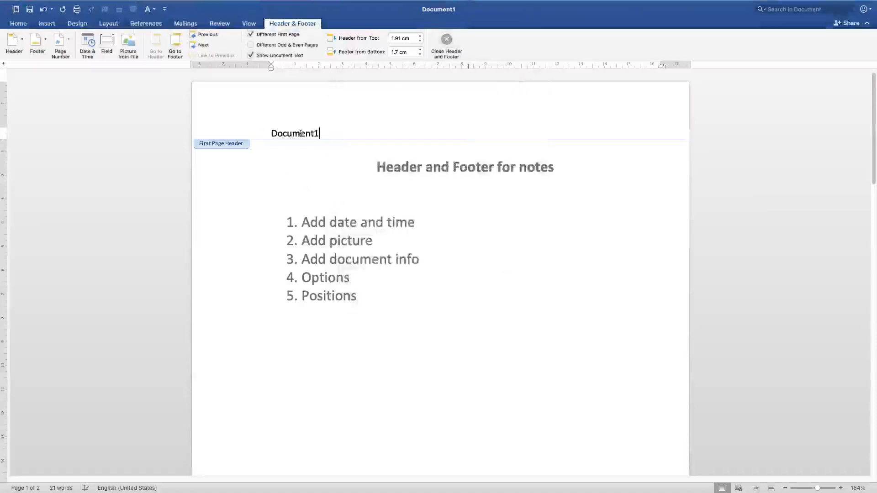
- Try to insert the Info field from the Document Information category after the file name in the first page header
left_click(106, 41)
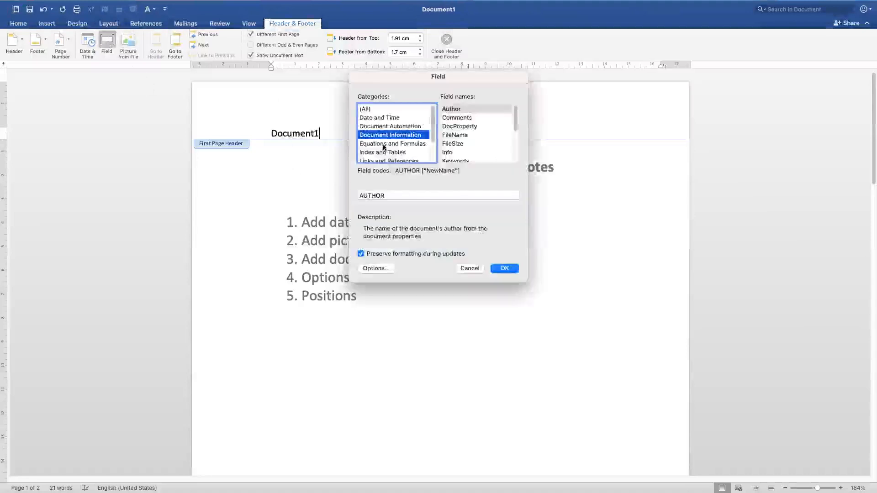
left_click(384, 144)
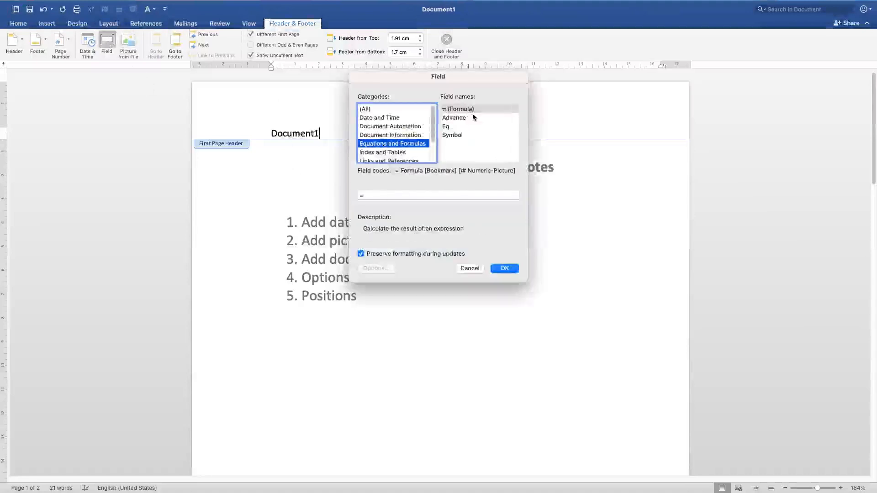
scroll(380, 157, "down", 1)
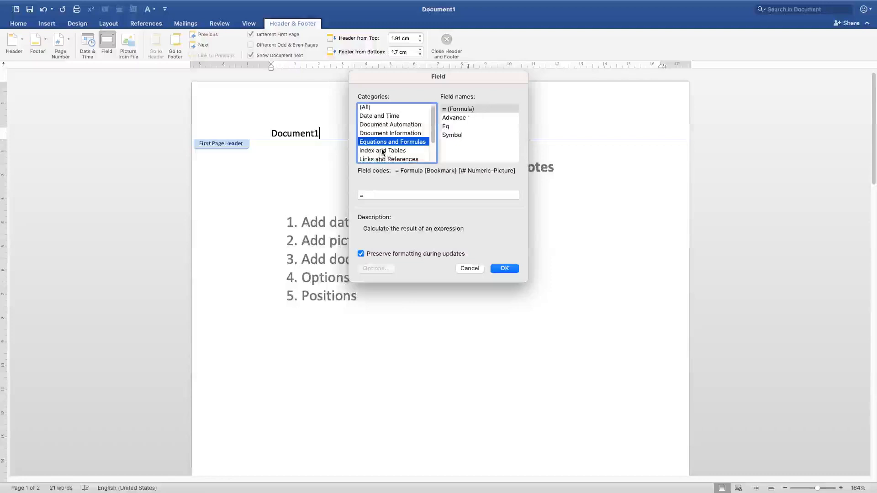
left_click(386, 159)
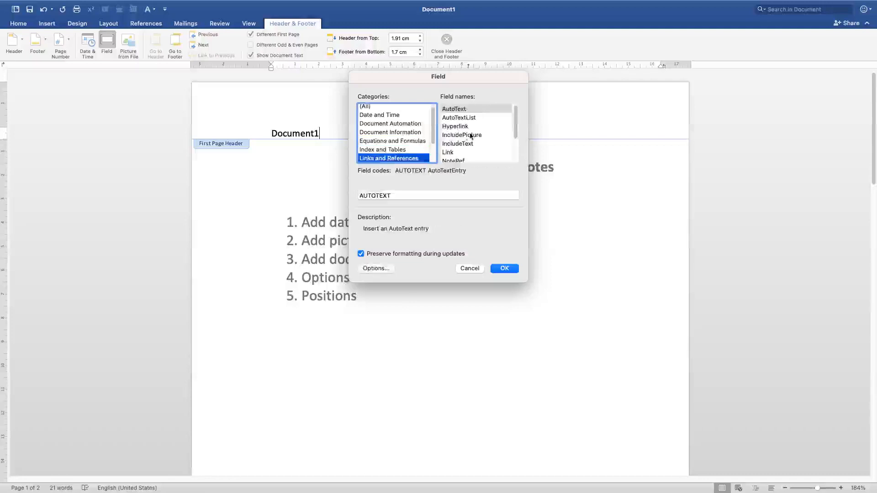
scroll(471, 136, "down", 1)
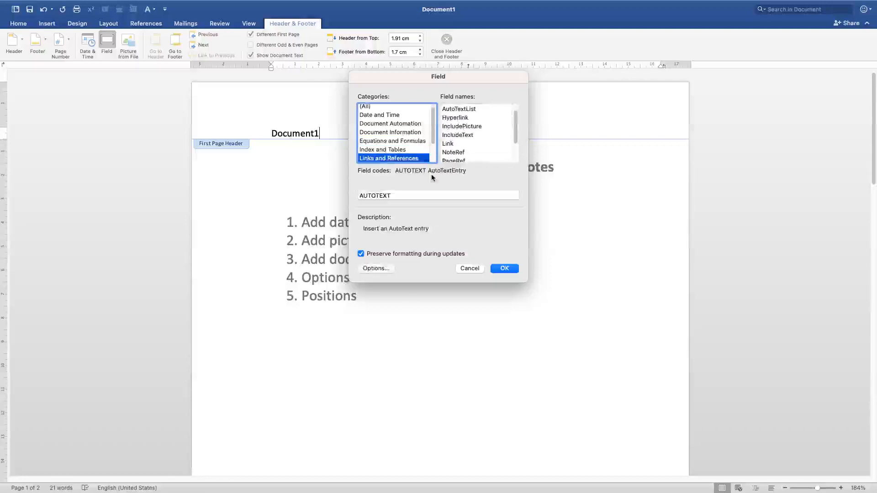
scroll(464, 138, "up", 1)
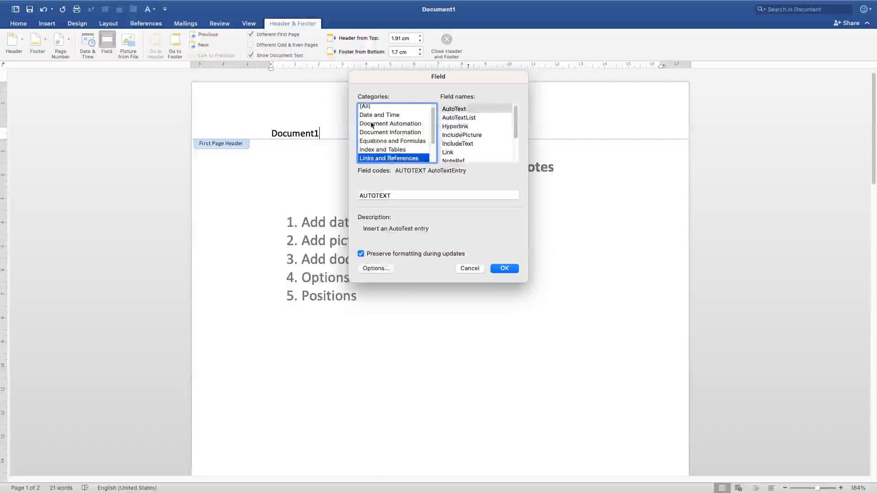
left_click(366, 115)
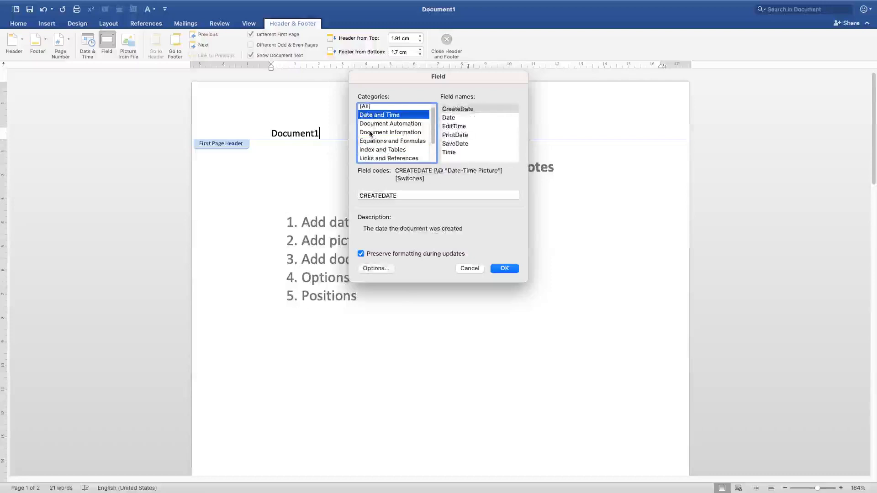
left_click(402, 133)
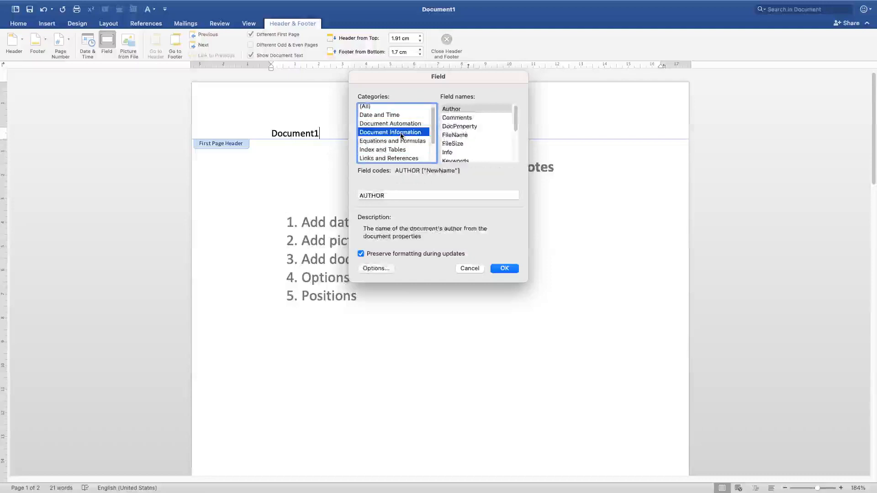
left_click(456, 136)
left_click(457, 144)
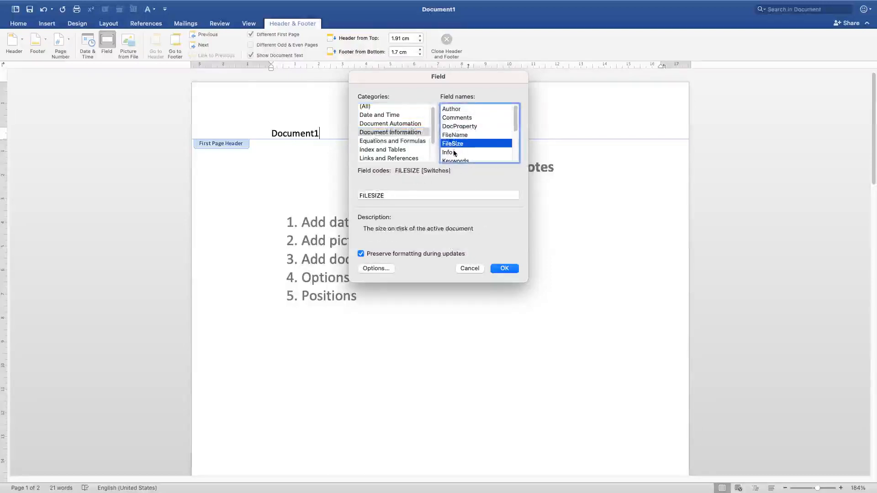
left_click(456, 153)
scroll(455, 155, "down", 2)
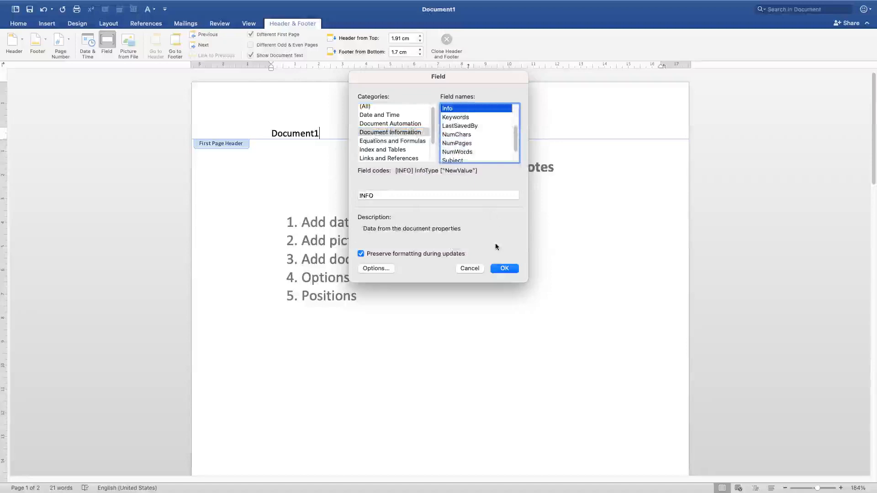
left_click(505, 268)
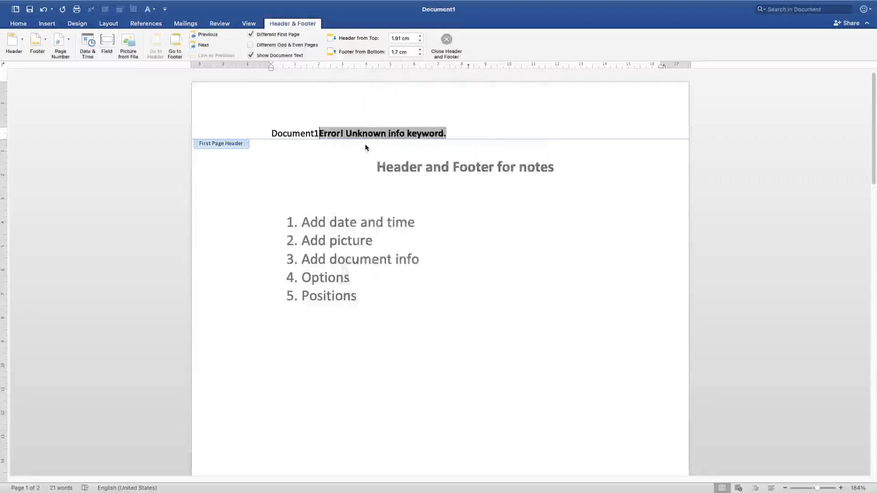
- Delete the Info field after the file name in the first page header
left_click(456, 133)
key("BackSpace")
key("BackSpace")
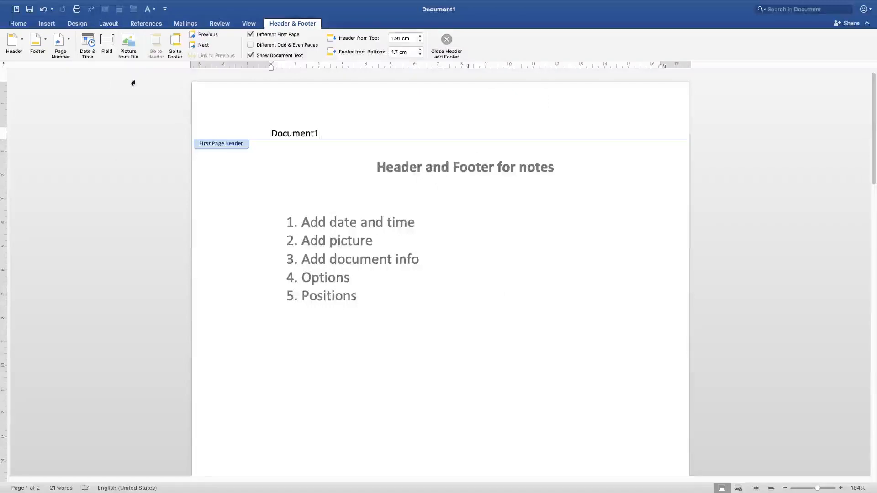
left_click(106, 44)
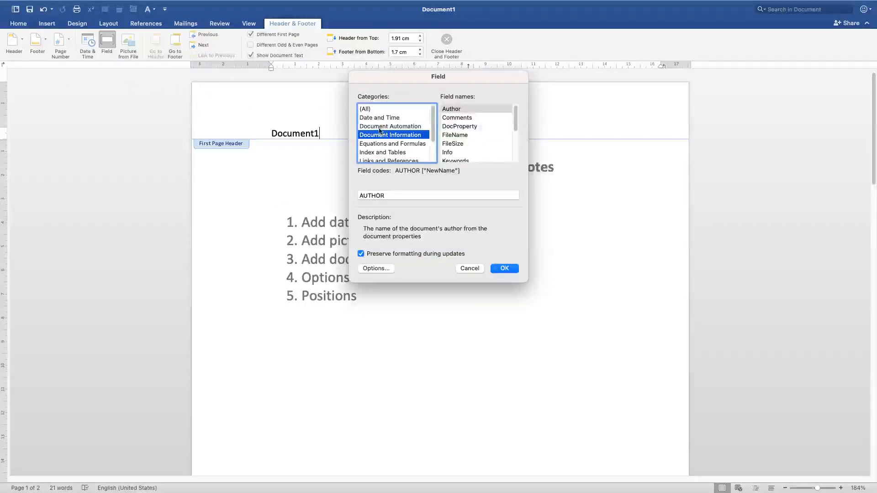
scroll(395, 151, "down", 3)
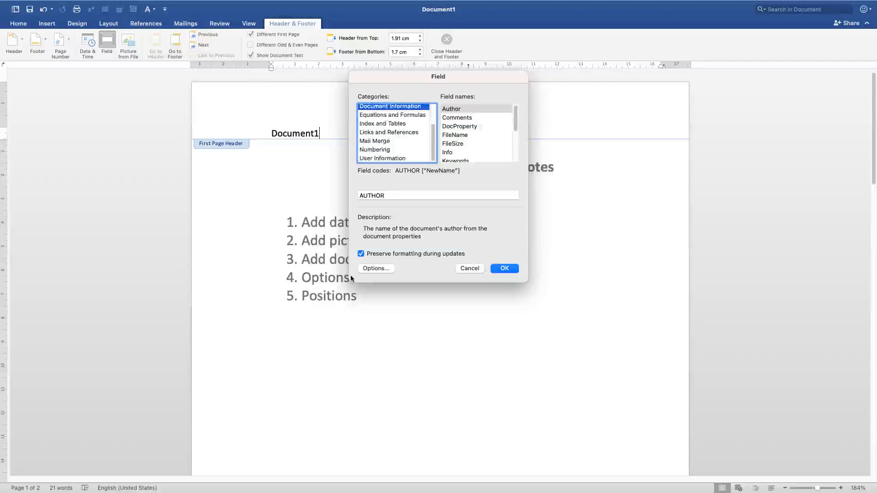
left_click(468, 268)
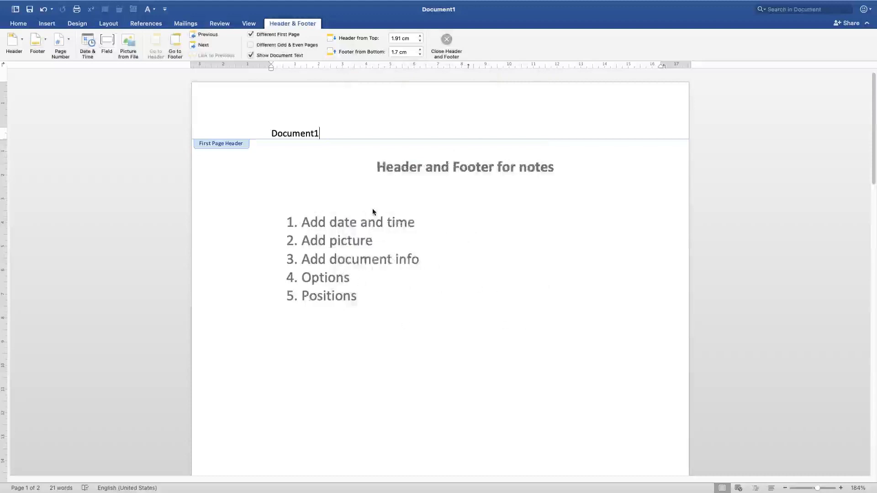
scroll(440, 298, "down", 10)
scroll(438, 286, "down", 4)
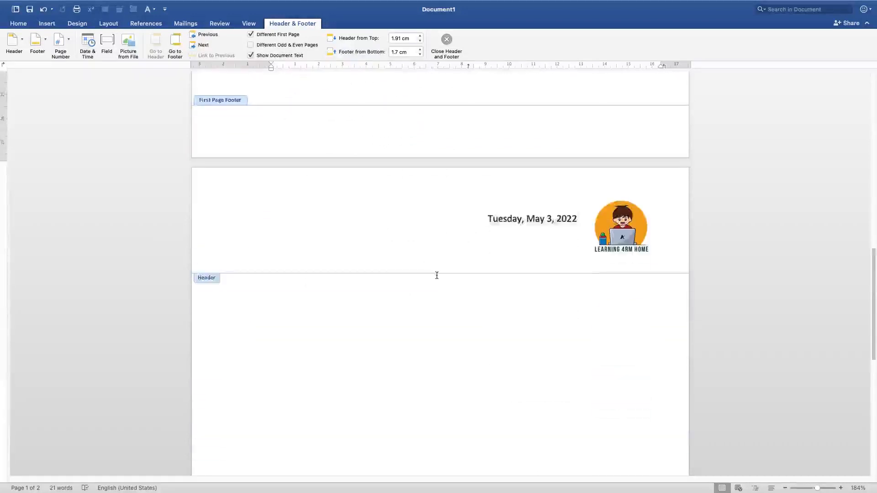
scroll(429, 270, "up", 5)
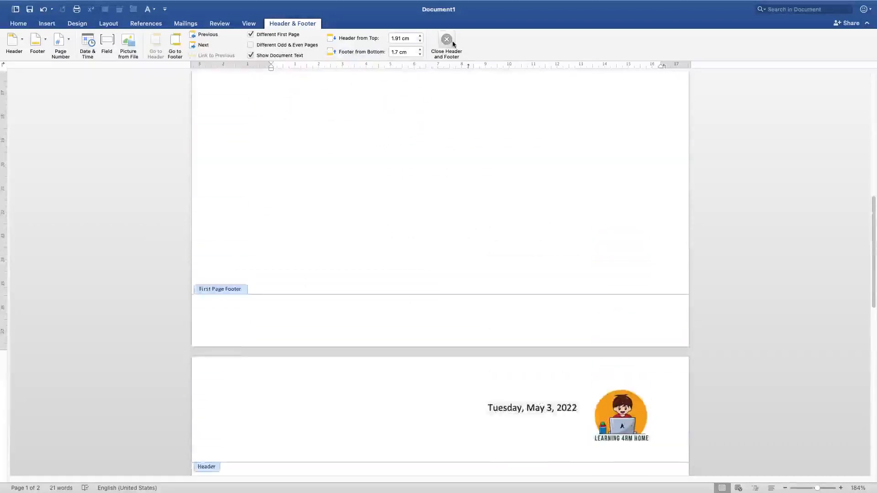